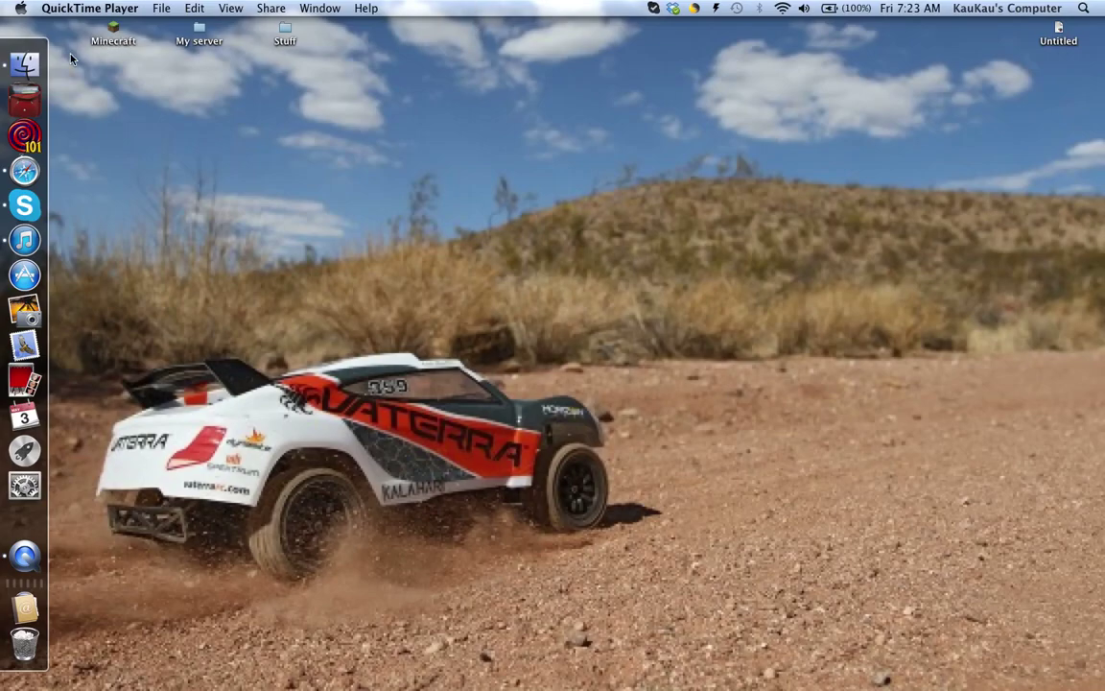
Open a Finder window and go to Library › Application Support › minecraft.
{"action": "left_click", "coordinate": [2, 59]}
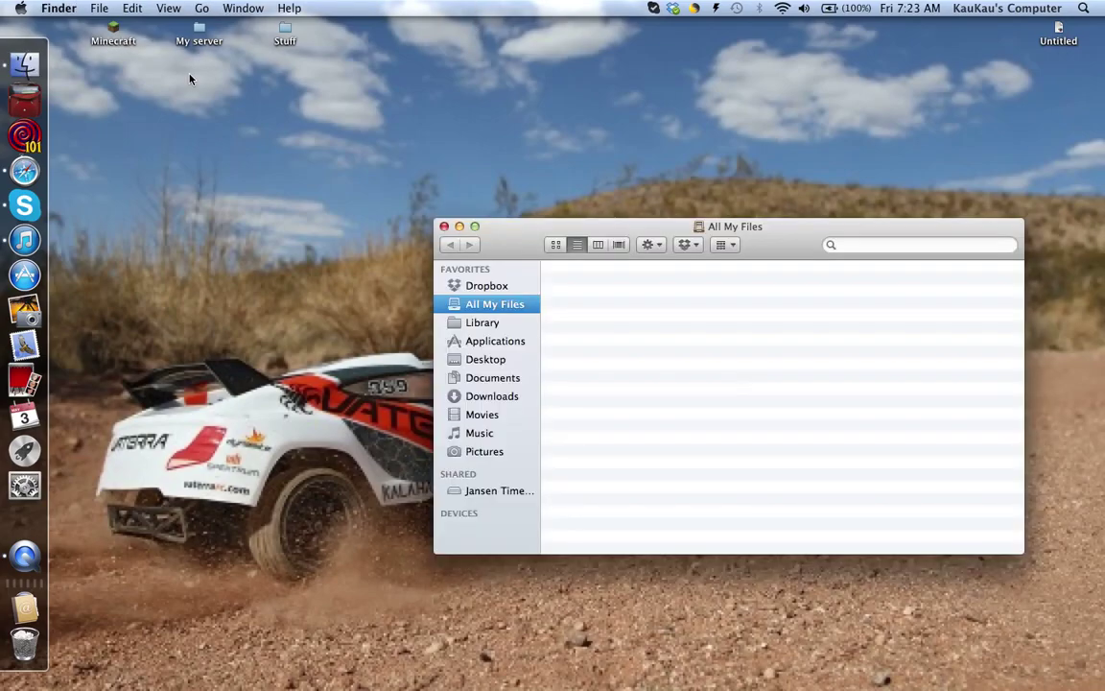
{"action": "left_click_drag", "start_coordinate": [496, 238], "coordinate": [343, 129]}
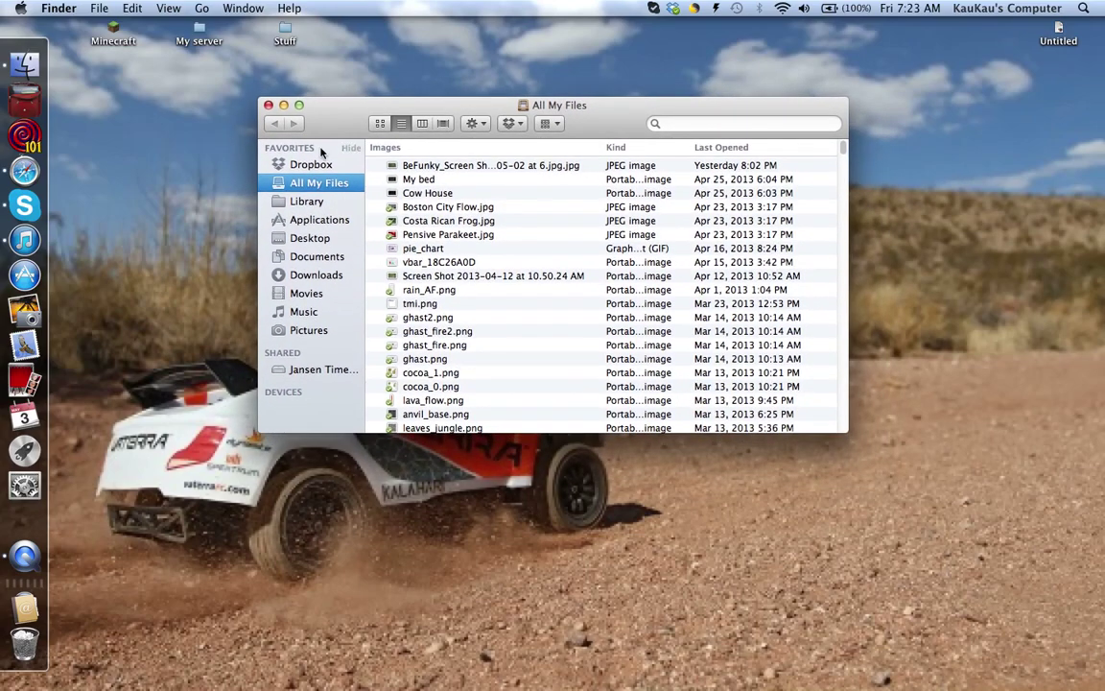
{"action": "left_click", "coordinate": [305, 202]}
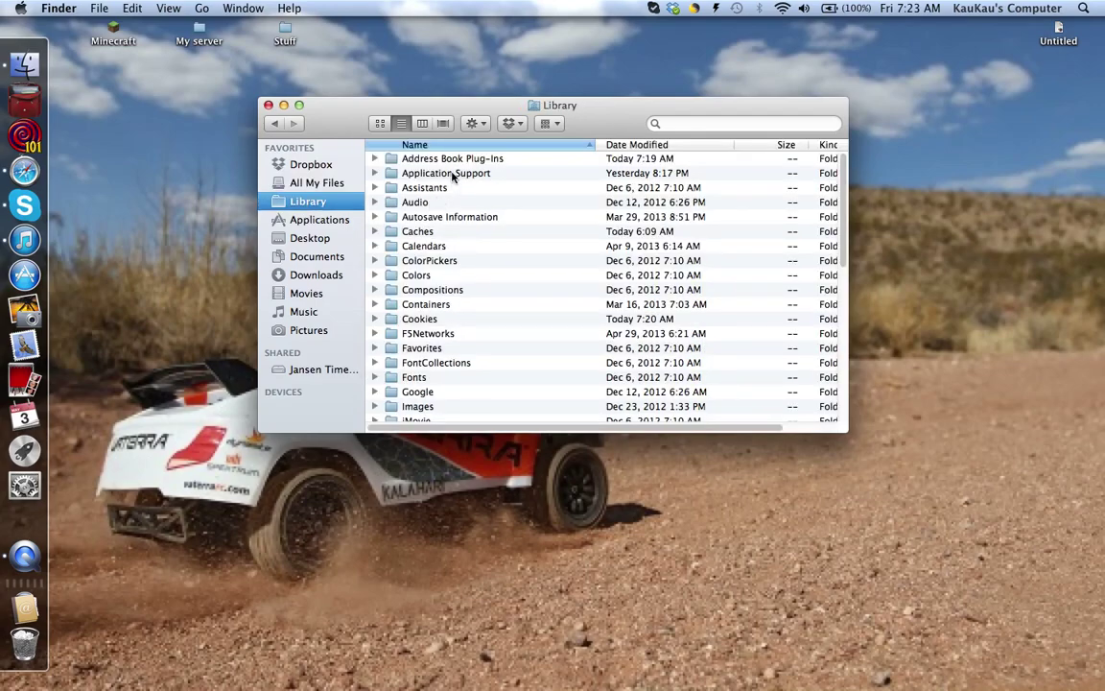
{"action": "double_click", "coordinate": [452, 176]}
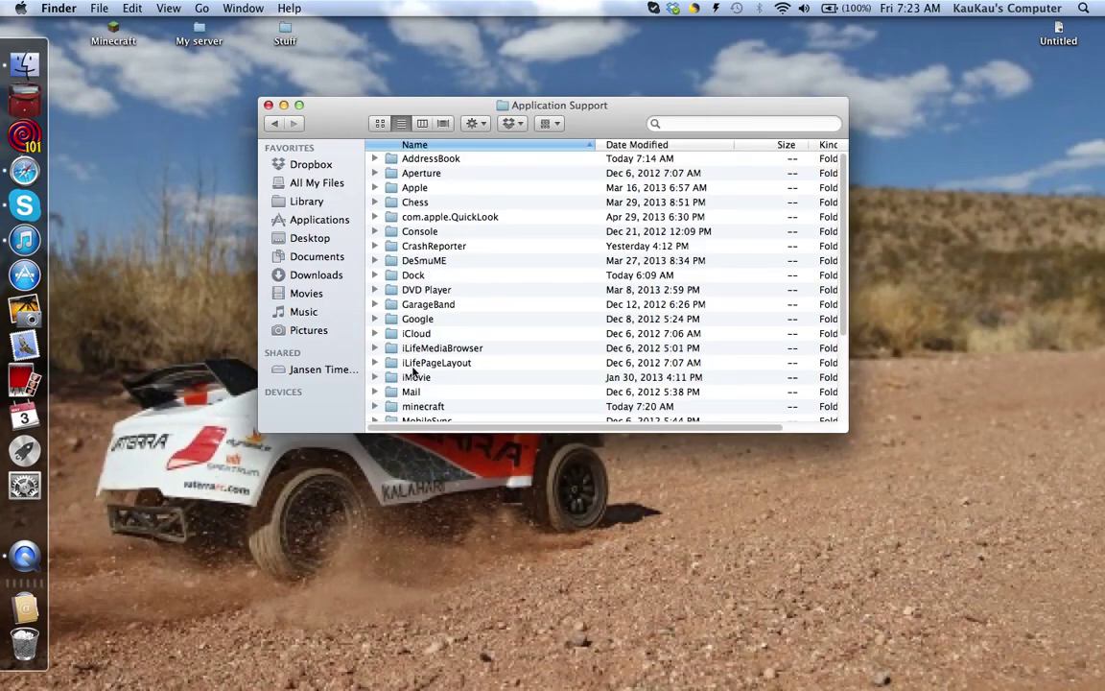
{"action": "double_click", "coordinate": [418, 406]}
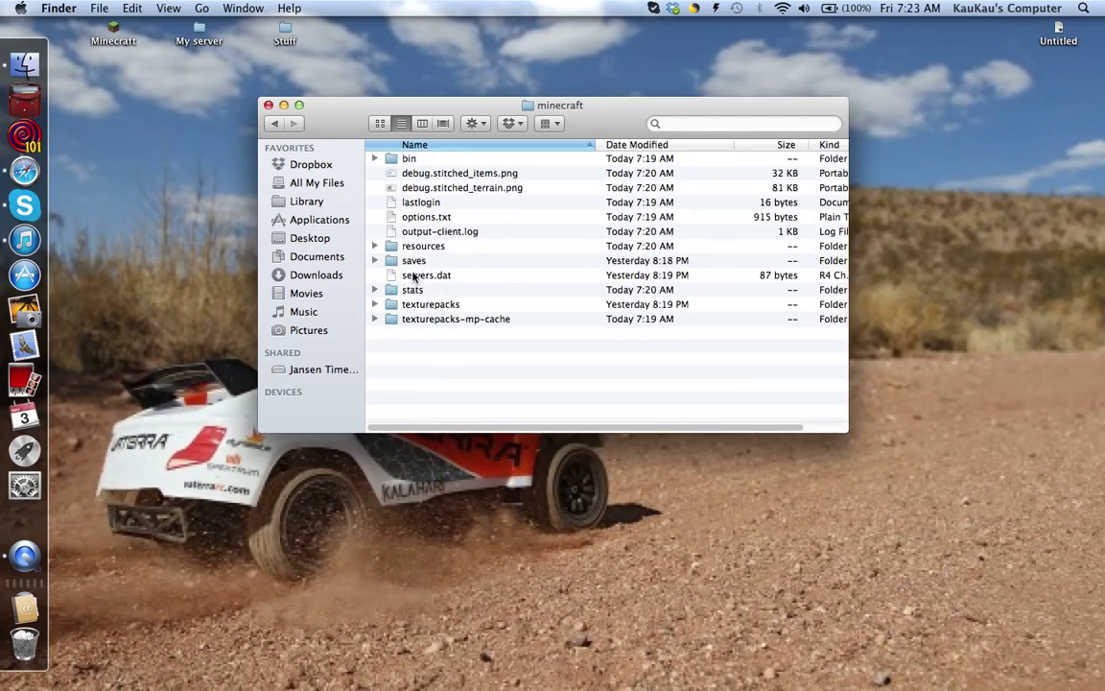
Select all nine minecraft items except saves, servers.dat and texturepacks, and show their actions.
{"action": "key", "text": "super+a"}
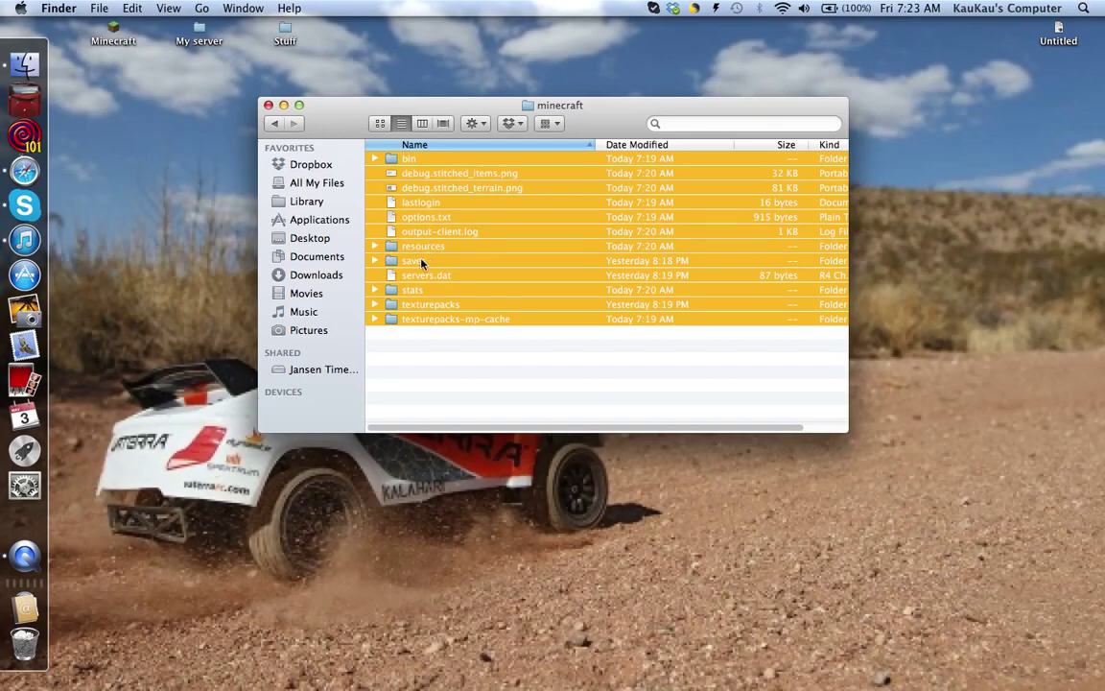
{"action": "left_click", "coordinate": [414, 261], "text": "super"}
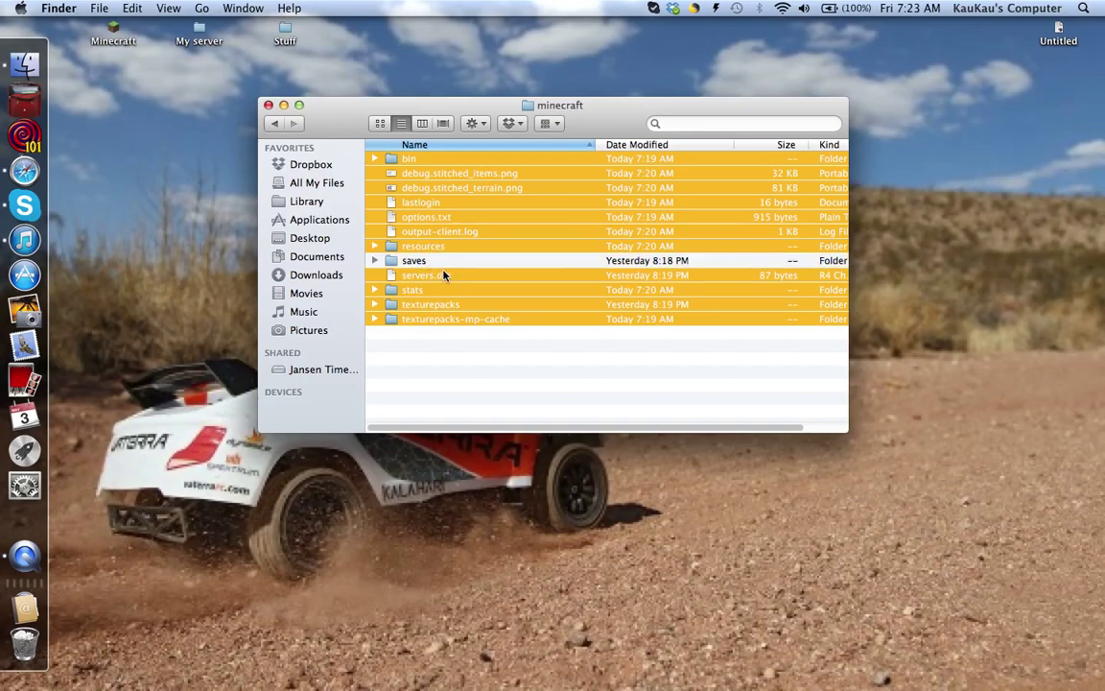
{"action": "left_click", "coordinate": [445, 276], "text": "super"}
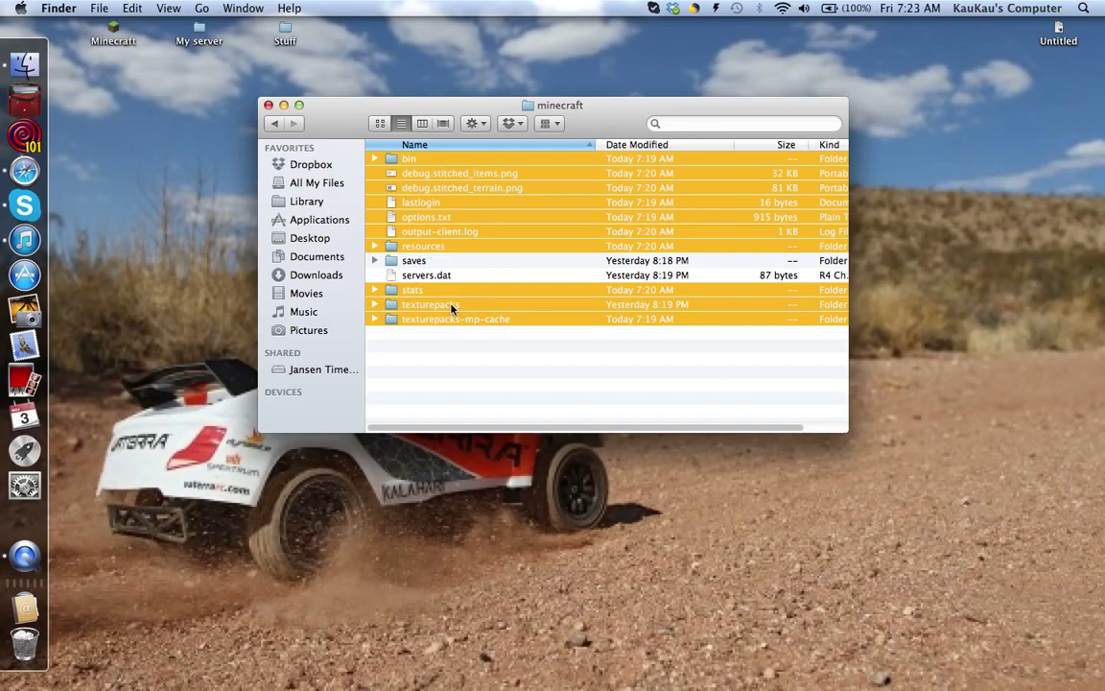
{"action": "left_click", "coordinate": [451, 305], "text": "super"}
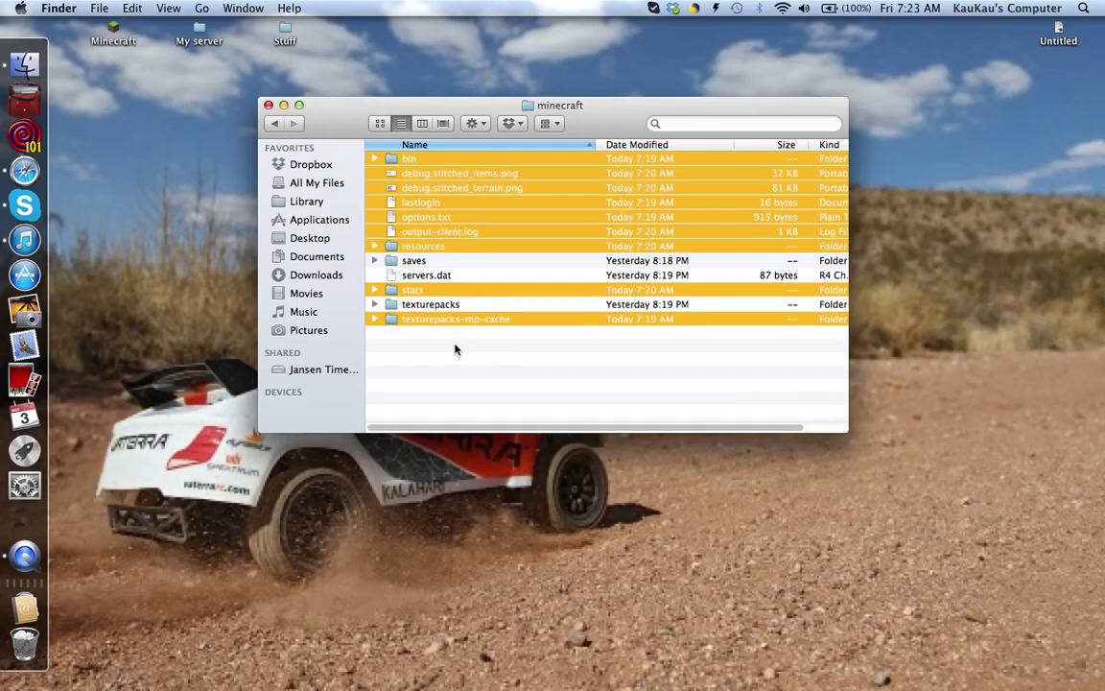
{"action": "left_click", "coordinate": [477, 124]}
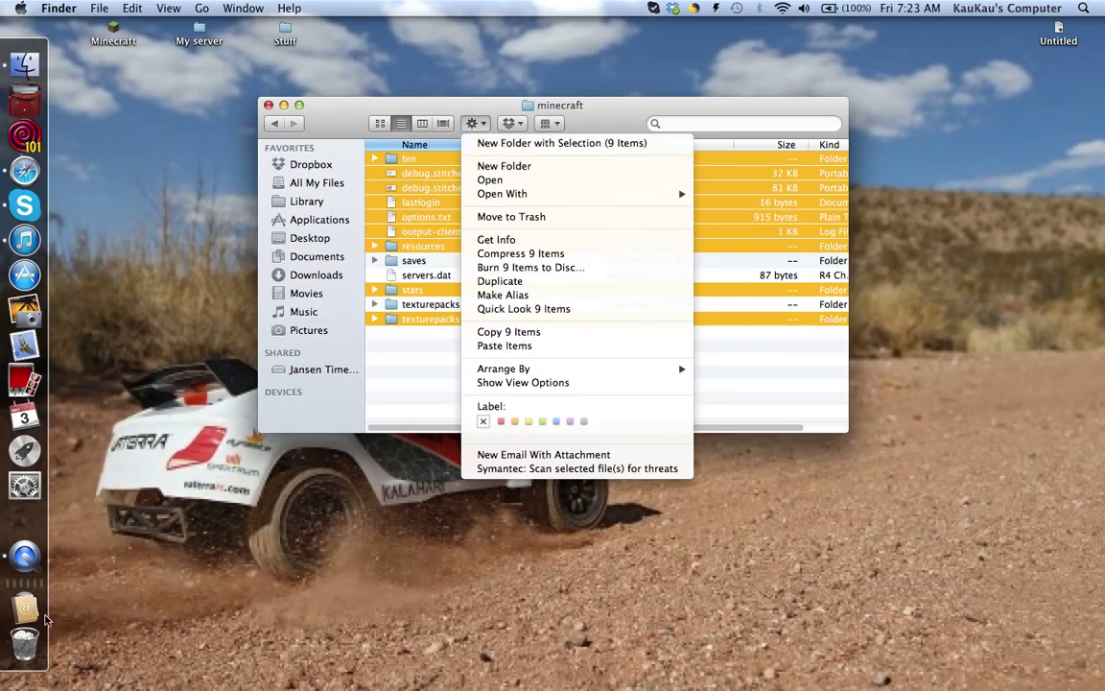
Move the nine selected minecraft items to the Trash and close the folder window.
{"action": "key", "text": "ctrl+Down"}
{"action": "left_click", "coordinate": [483, 182]}
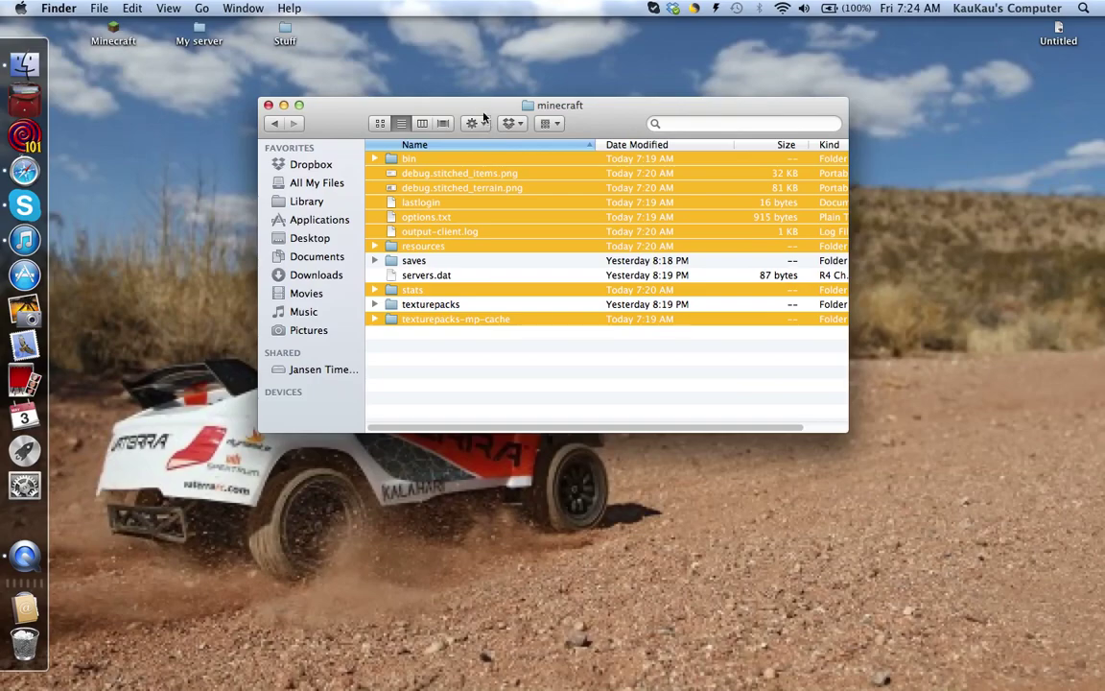
{"action": "left_click", "coordinate": [477, 123]}
{"action": "left_click", "coordinate": [502, 221]}
{"action": "left_click", "coordinate": [268, 105]}
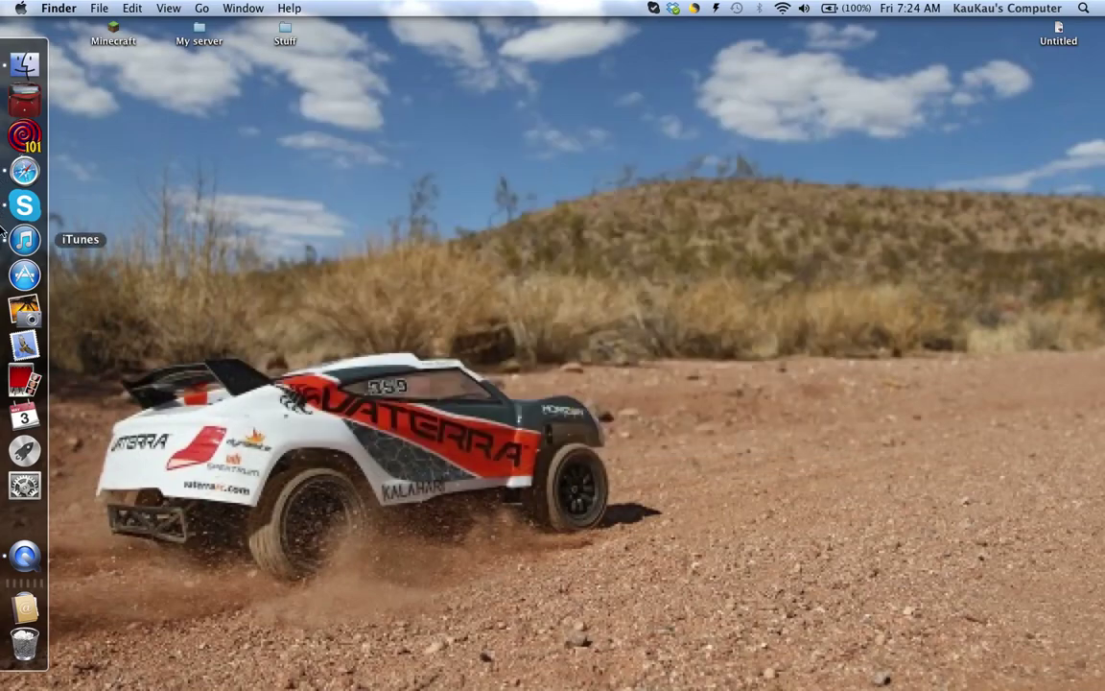
Launch Minecraft from the desktop and log in with the account's username and password.
{"action": "double_click", "coordinate": [117, 31]}
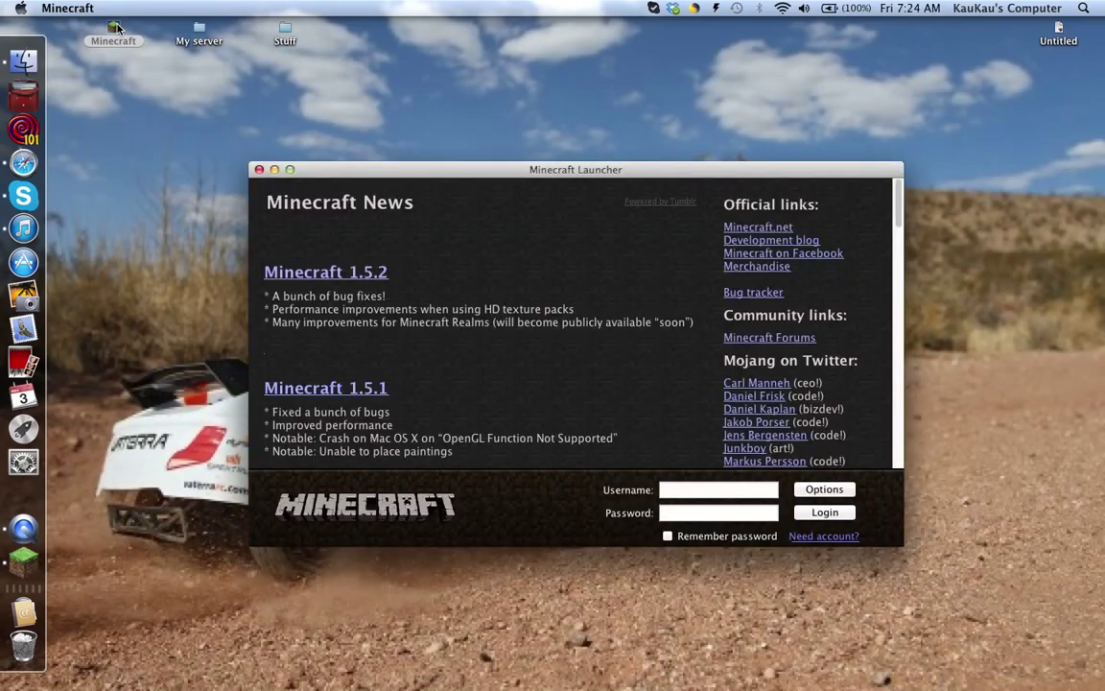
{"action": "left_click", "coordinate": [683, 488]}
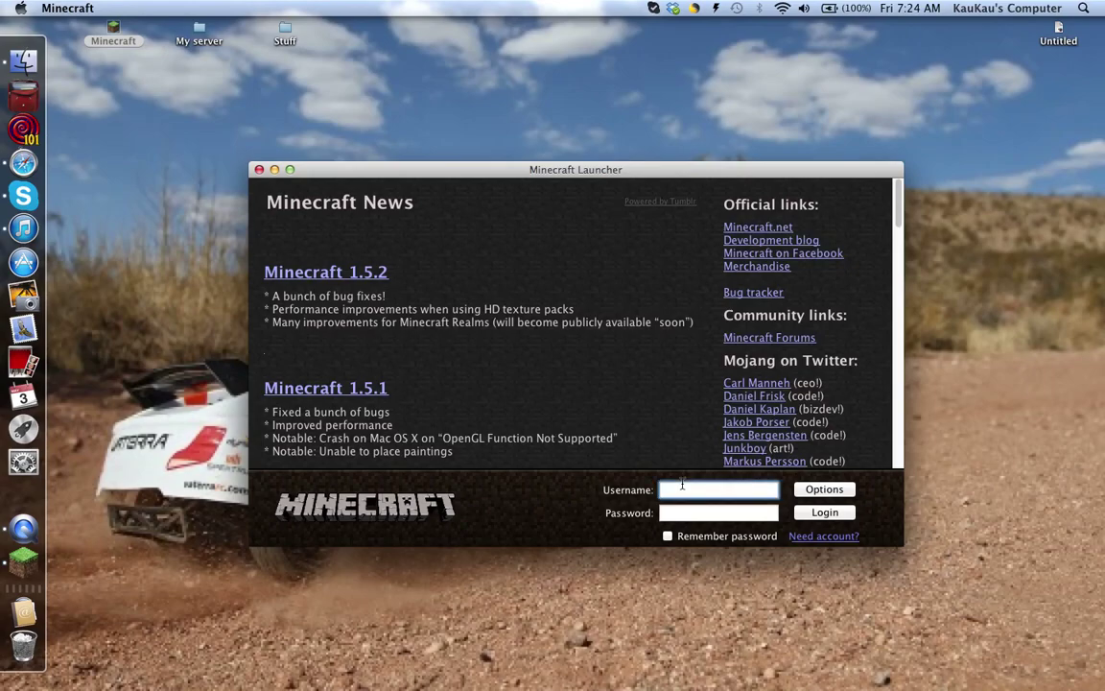
{"action": "type", "text": "kaukau123"}
{"action": "left_click", "coordinate": [710, 512]}
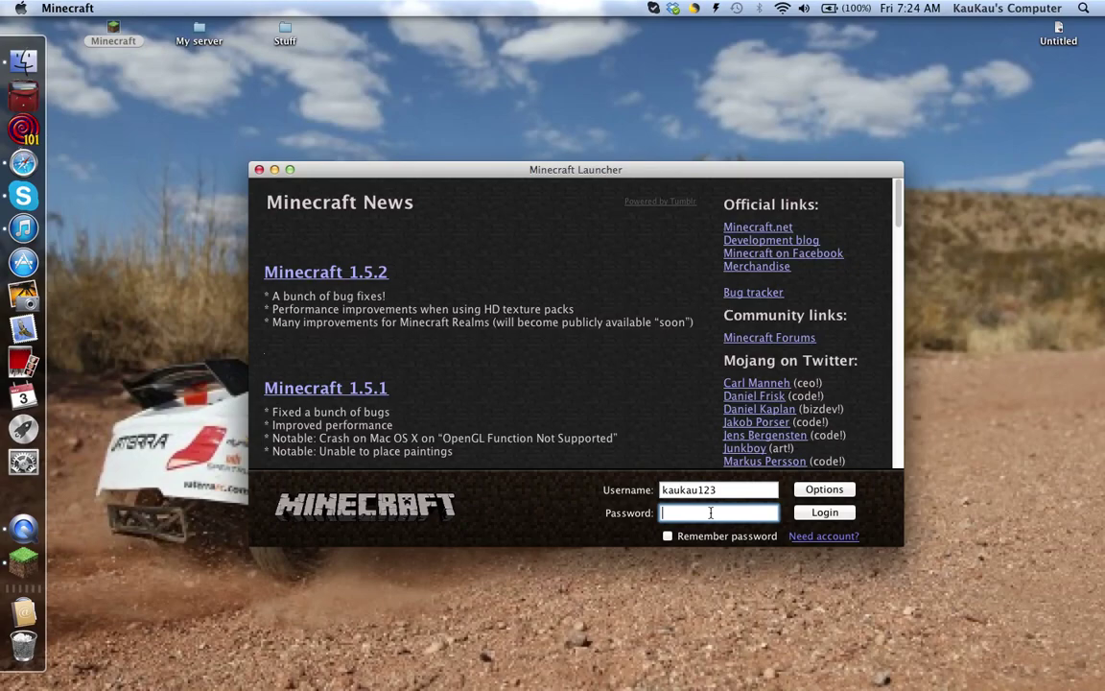
{"action": "type", "text": "••••••••"}
{"action": "key", "text": "Return"}
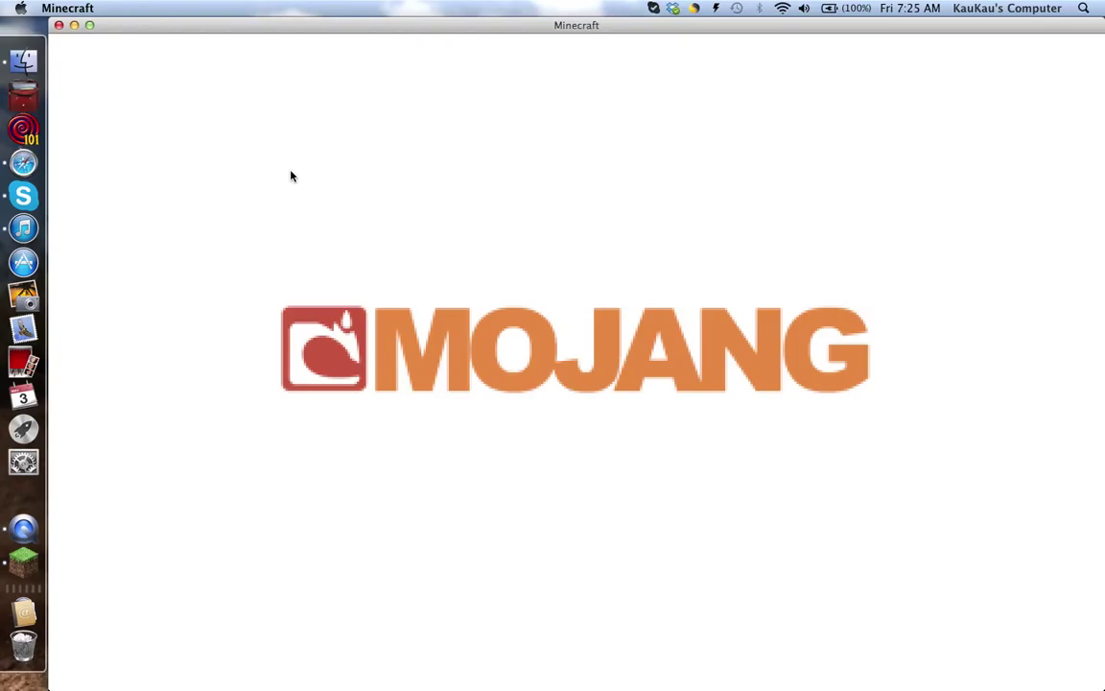
Shrink, move, and re-maximize the Minecraft window so its title menu fills the screen.
{"action": "left_click", "coordinate": [88, 25]}
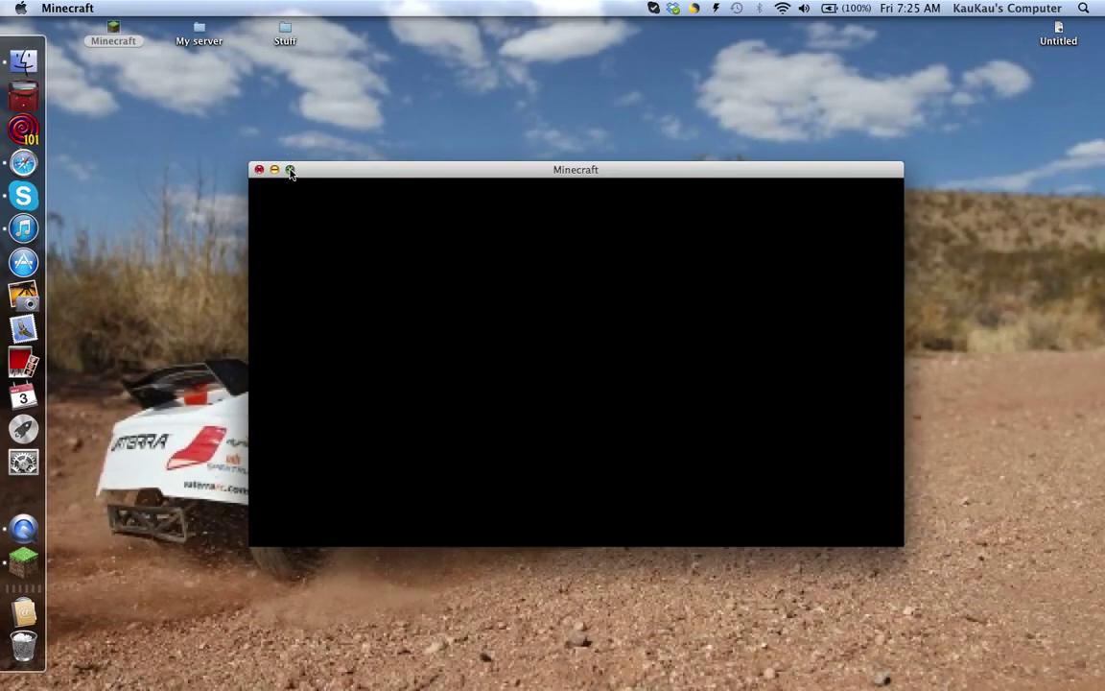
{"action": "left_click_drag", "start_coordinate": [330, 173], "coordinate": [289, 108]}
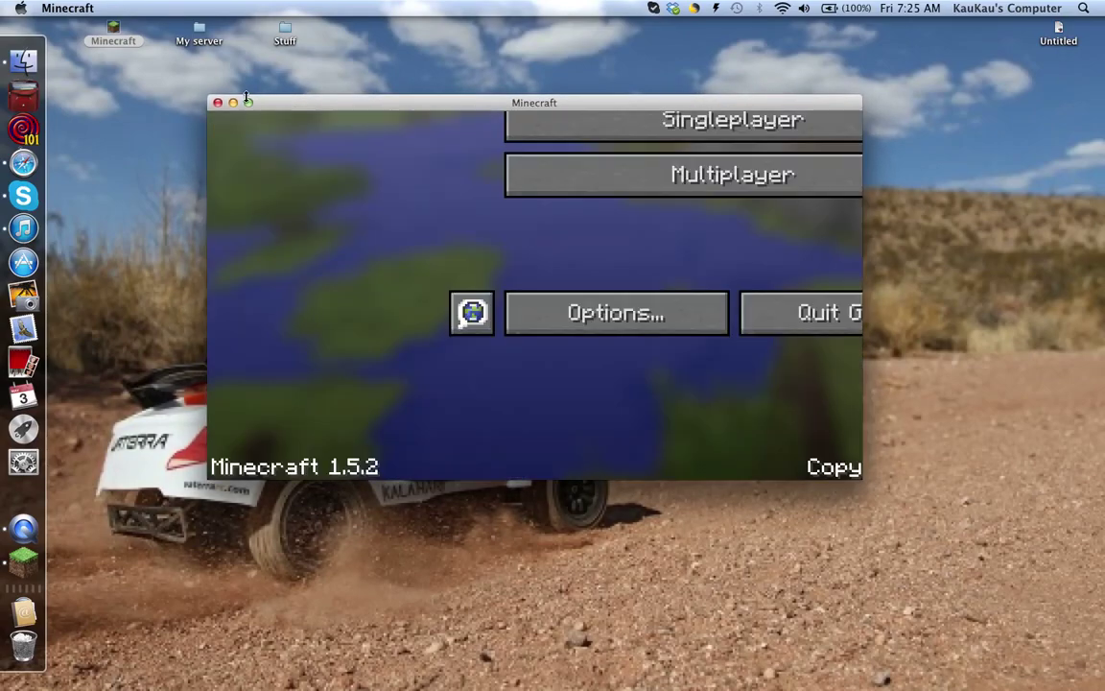
{"action": "left_click", "coordinate": [249, 102]}
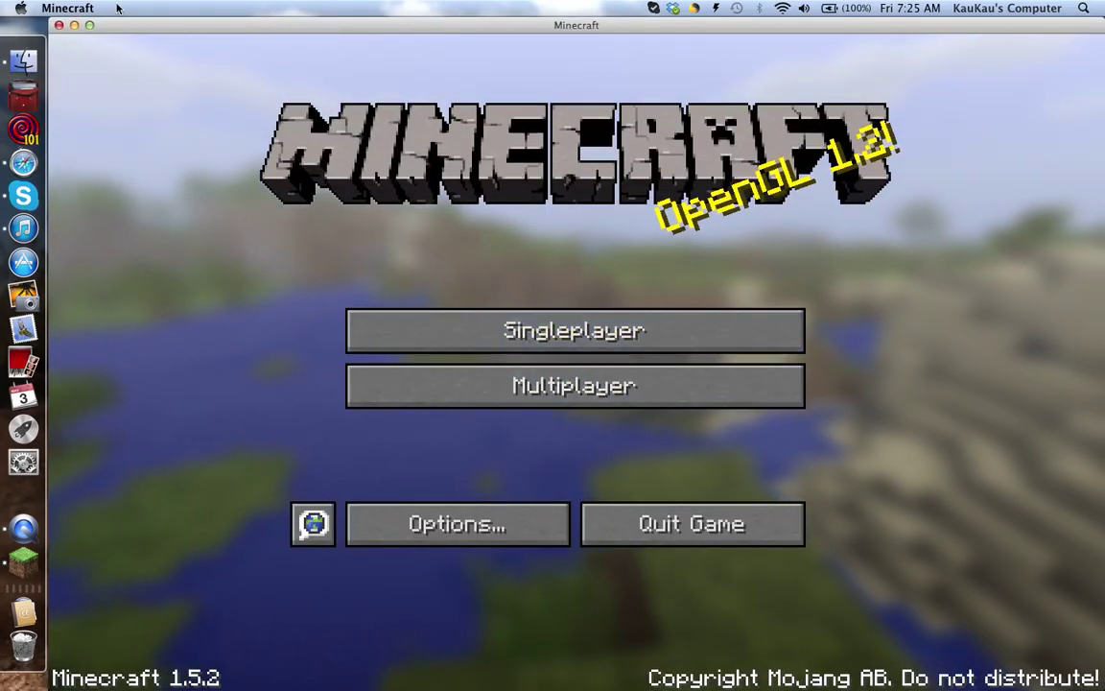
Quit Minecraft and reopen Library › Application Support › minecraft in Finder.
{"action": "left_click", "coordinate": [692, 543]}
{"action": "left_click", "coordinate": [3, 66]}
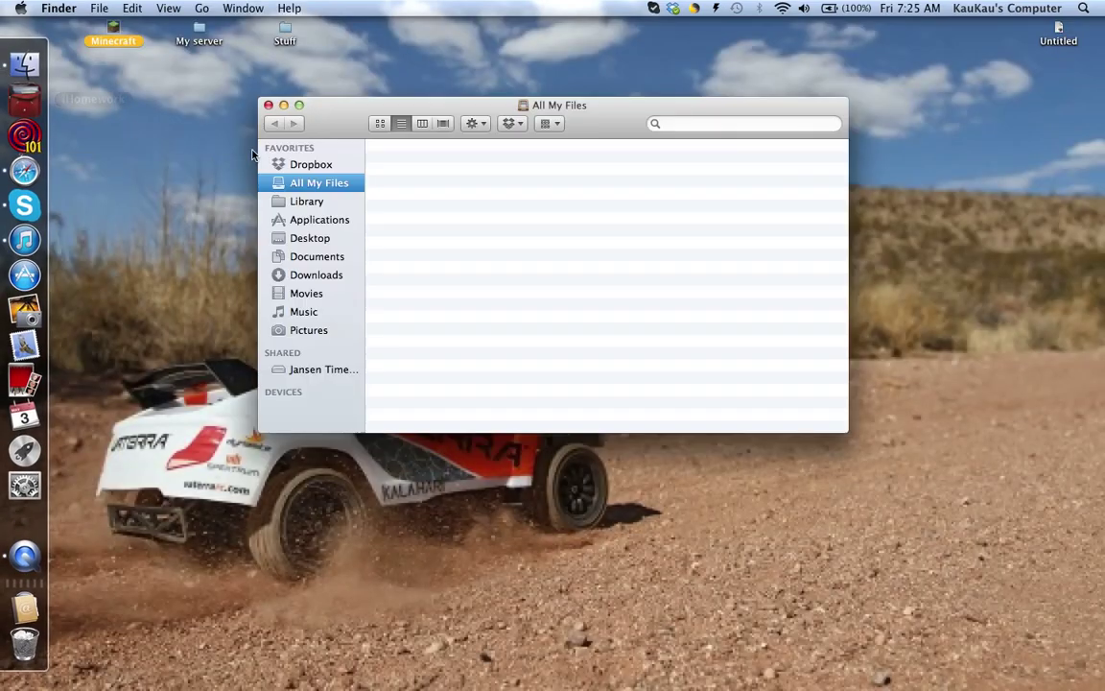
{"action": "left_click", "coordinate": [329, 202]}
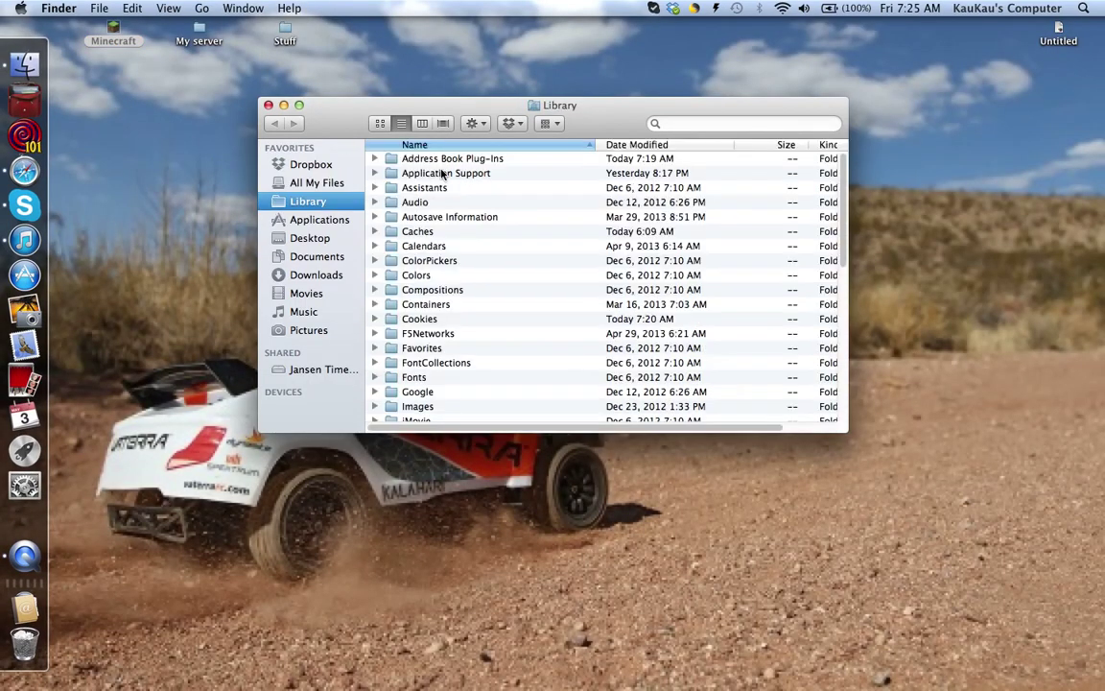
{"action": "double_click", "coordinate": [442, 175]}
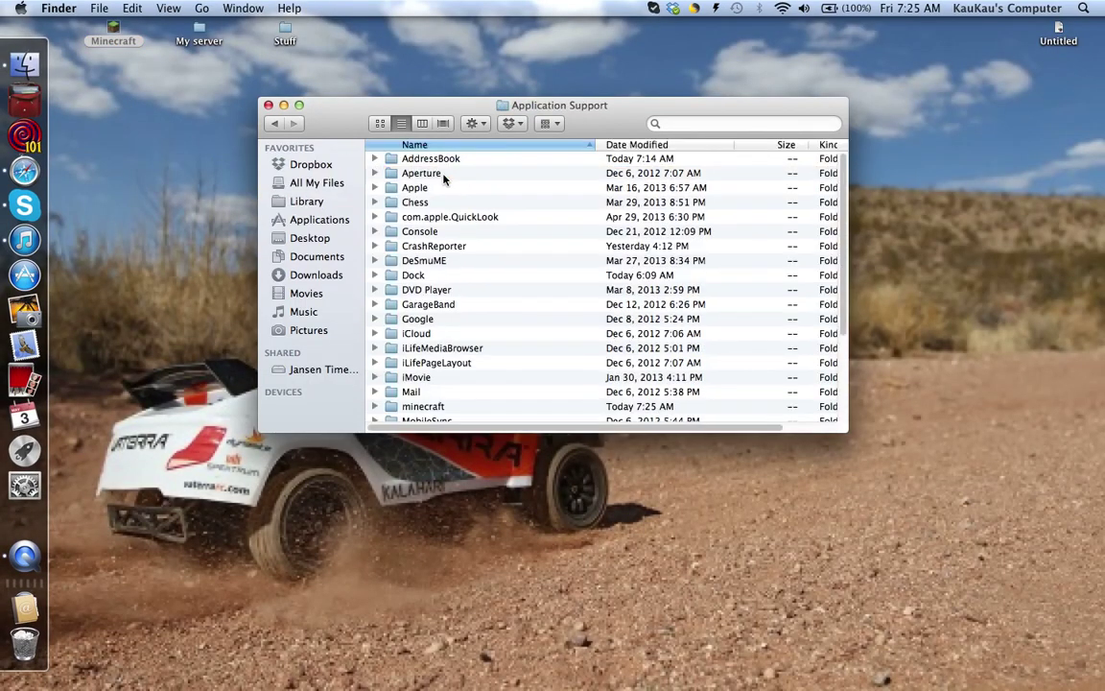
{"action": "double_click", "coordinate": [422, 406]}
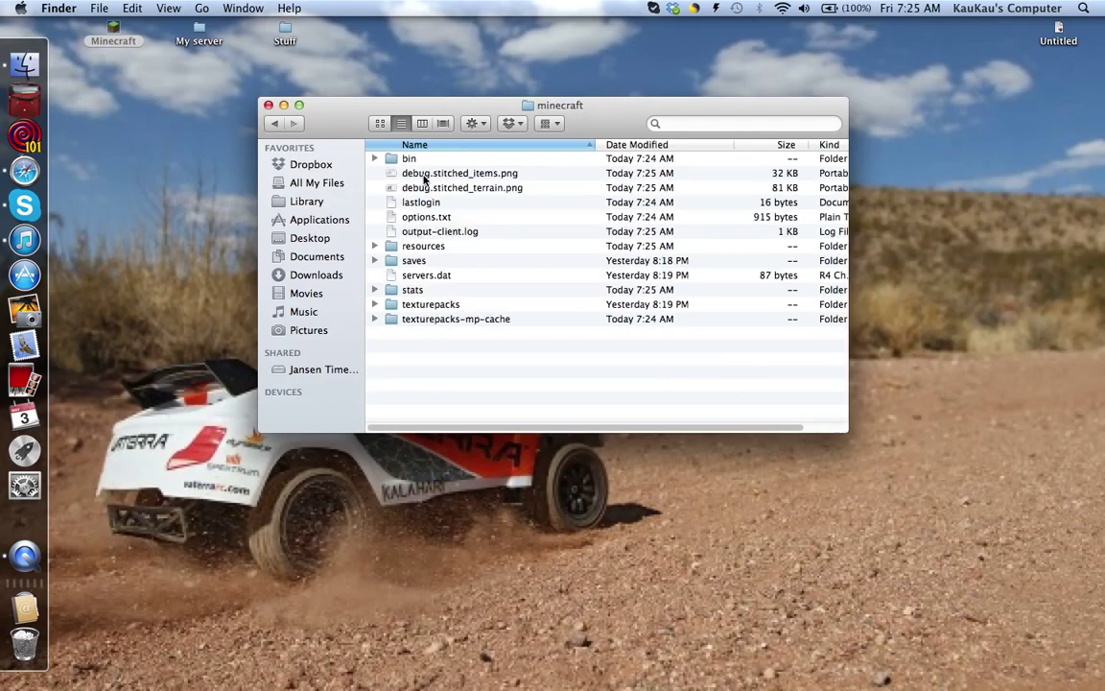
Check the saves folder and view servers.dat in TextEdit, then close the text windows.
{"action": "left_click", "coordinate": [443, 262]}
{"action": "double_click", "coordinate": [443, 262]}
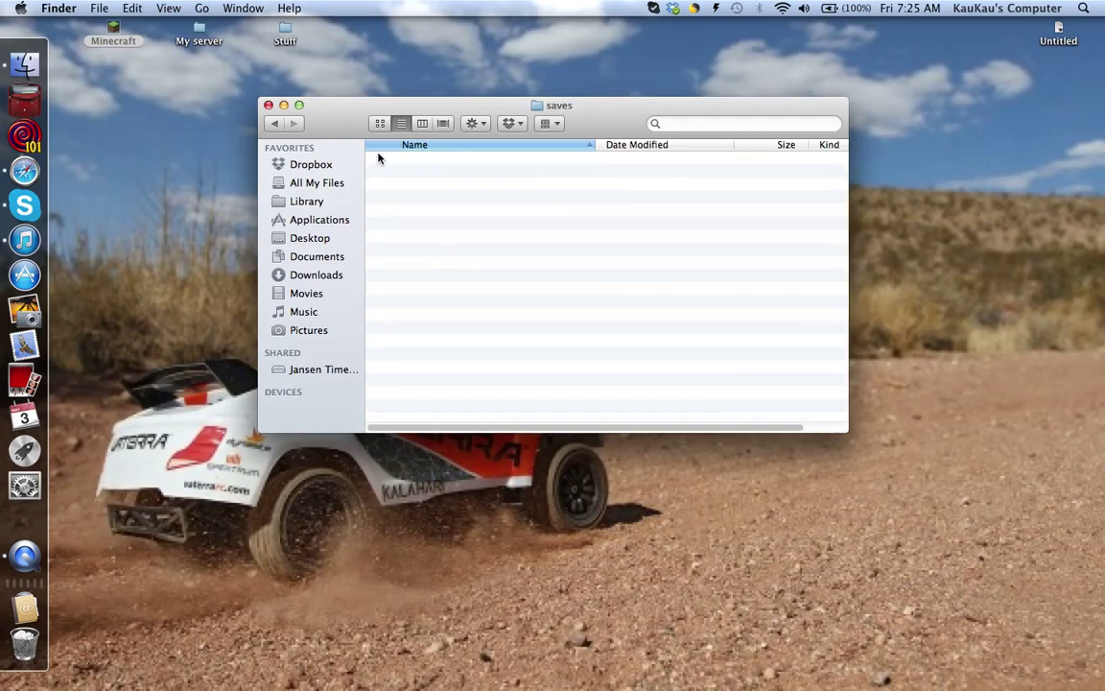
{"action": "left_click", "coordinate": [277, 125]}
{"action": "left_click", "coordinate": [413, 278]}
{"action": "double_click", "coordinate": [413, 284]}
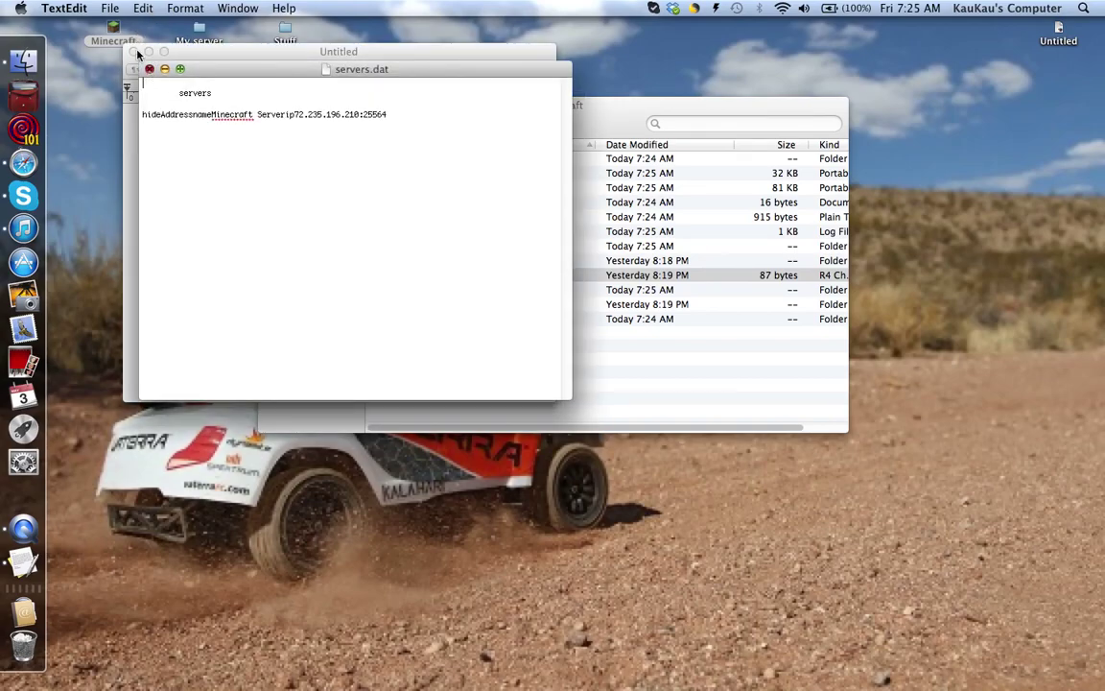
{"action": "left_click", "coordinate": [149, 69]}
{"action": "left_click", "coordinate": [132, 51]}
{"action": "left_click", "coordinate": [408, 309]}
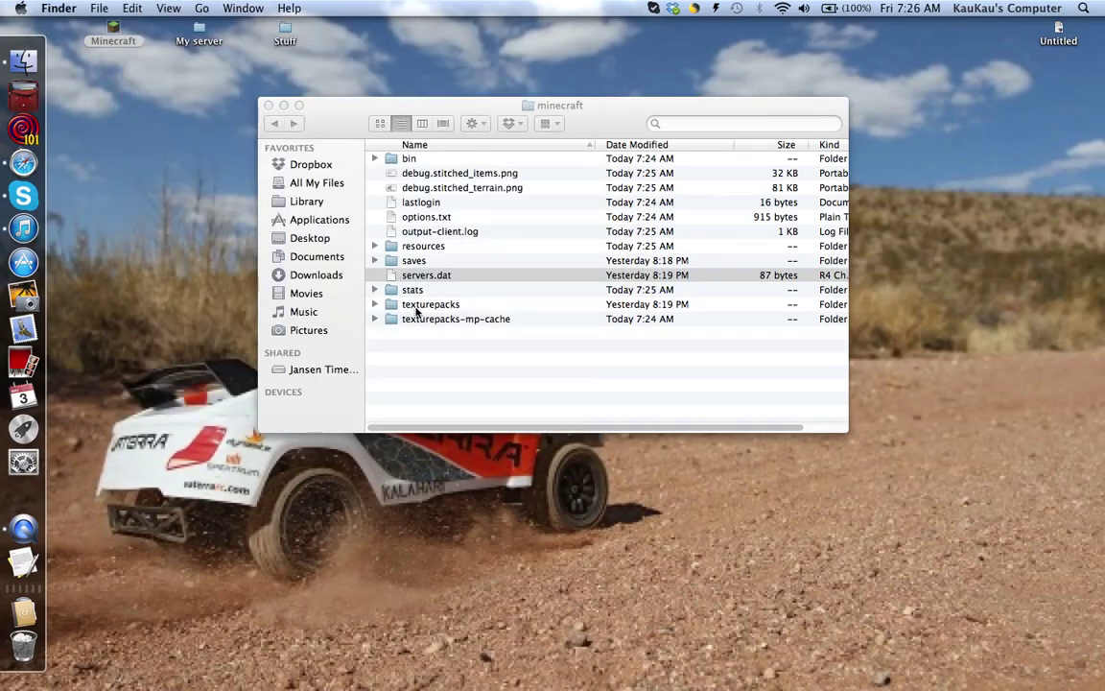
{"action": "double_click", "coordinate": [408, 309]}
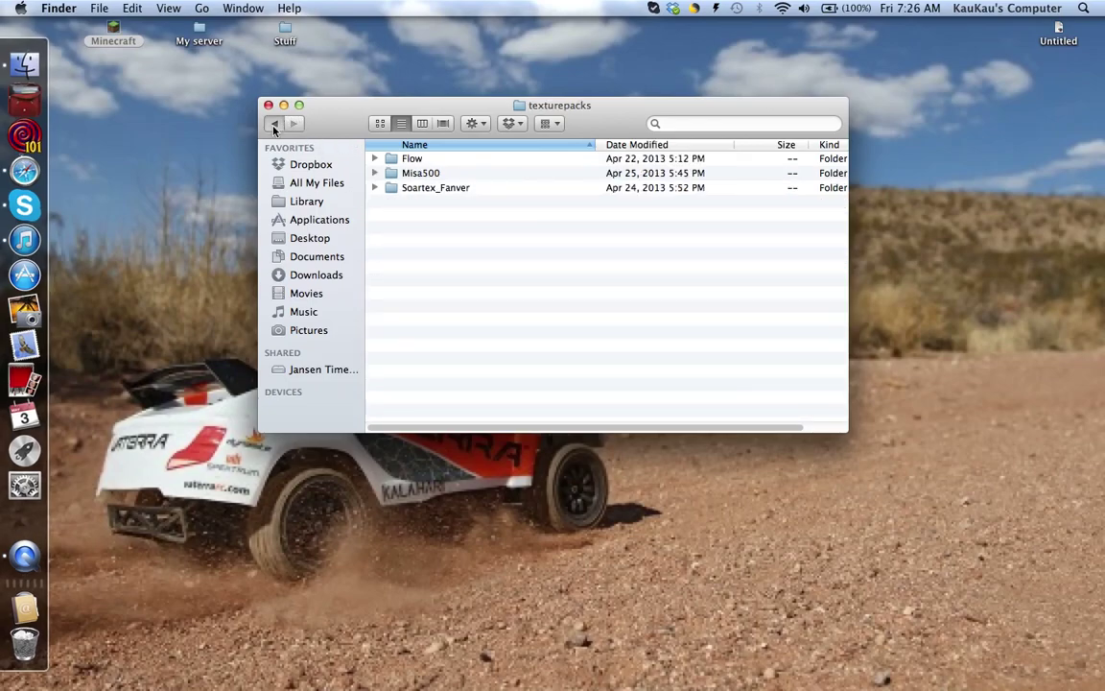
{"action": "left_click", "coordinate": [275, 124]}
{"action": "left_click_drag", "start_coordinate": [351, 106], "coordinate": [345, 106]}
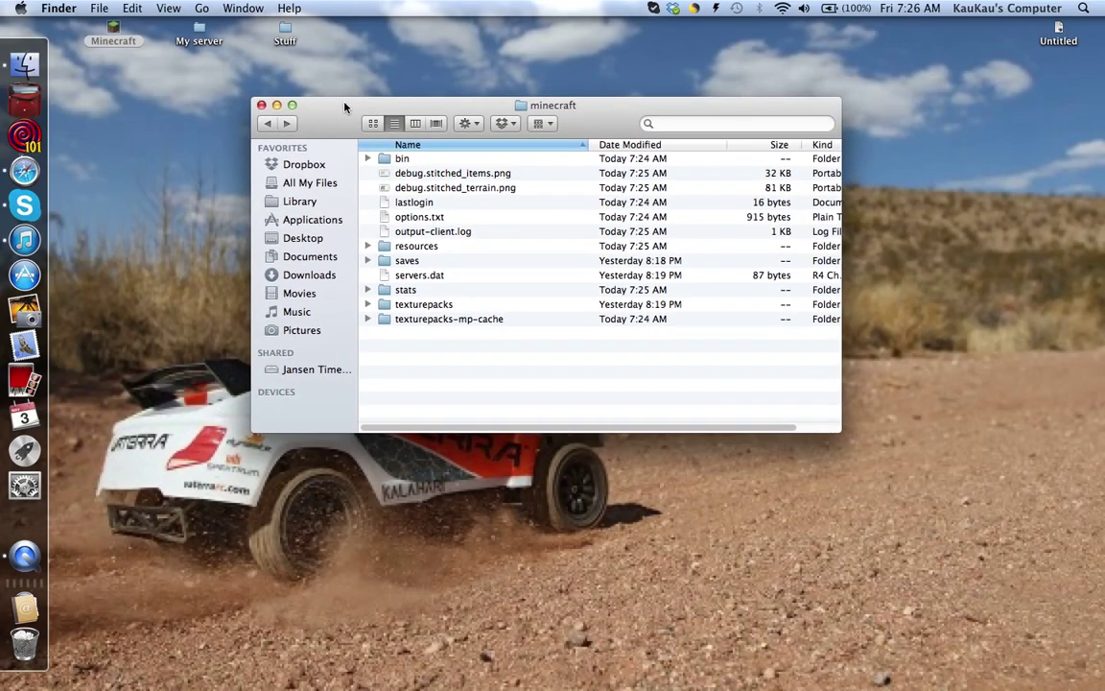